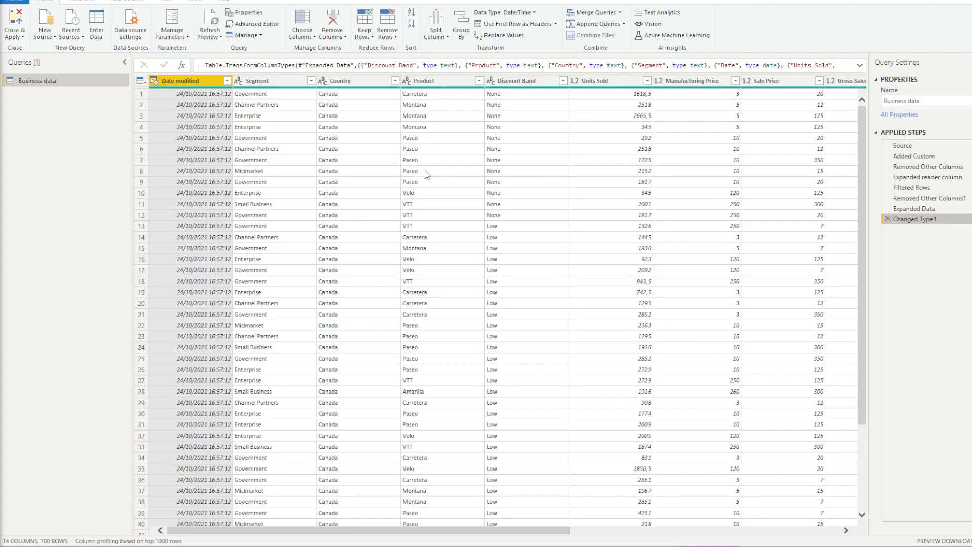
Review the Business data query's applied steps from Source through Filtered Rows, ending on Changed Type1.
click(902, 146)
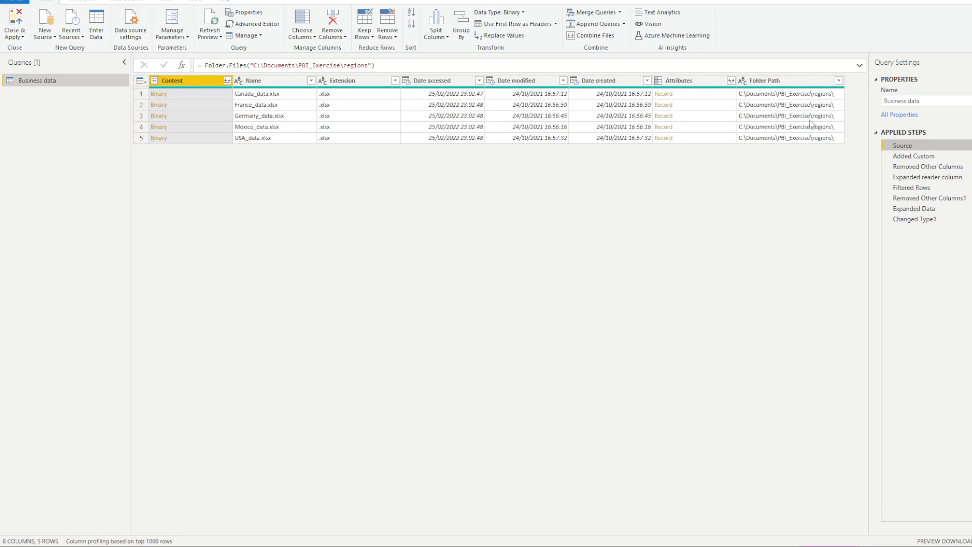
click(914, 156)
click(928, 177)
click(933, 188)
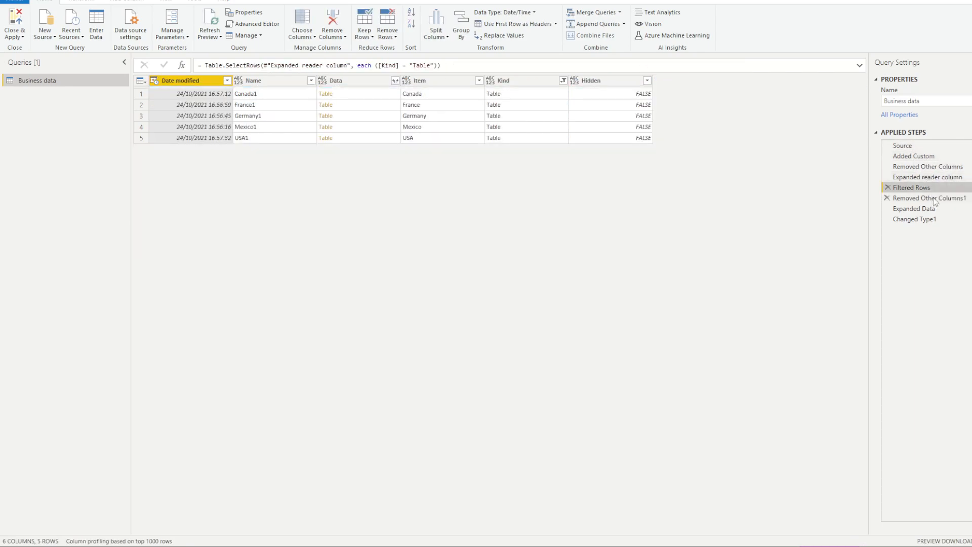
click(934, 219)
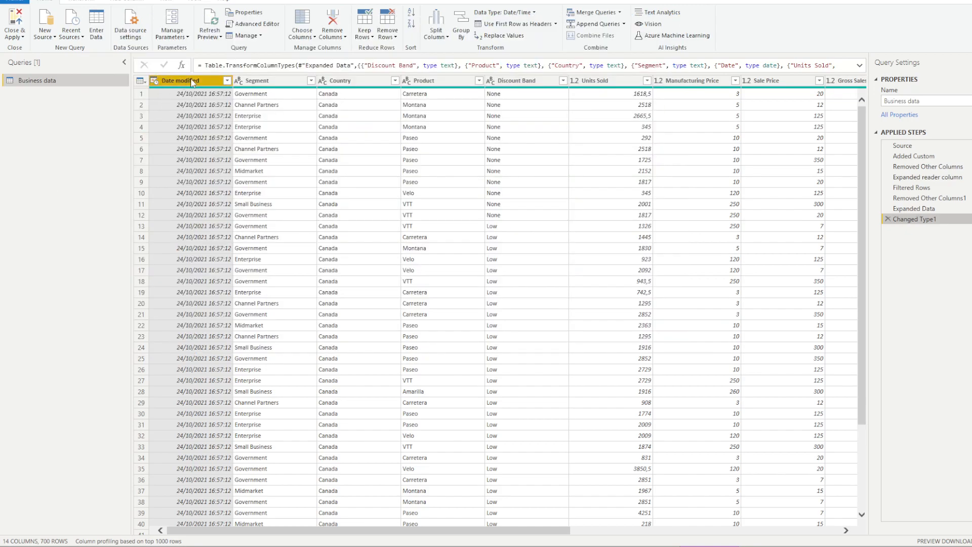
Rename the Date modified column to "Reference date".
double_click(192, 82)
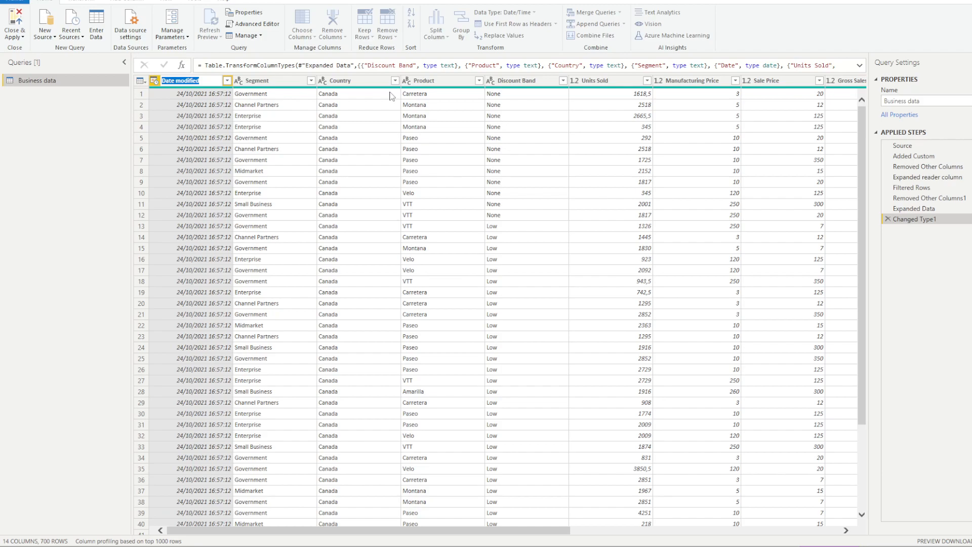
text(Reference date)
key(Return)
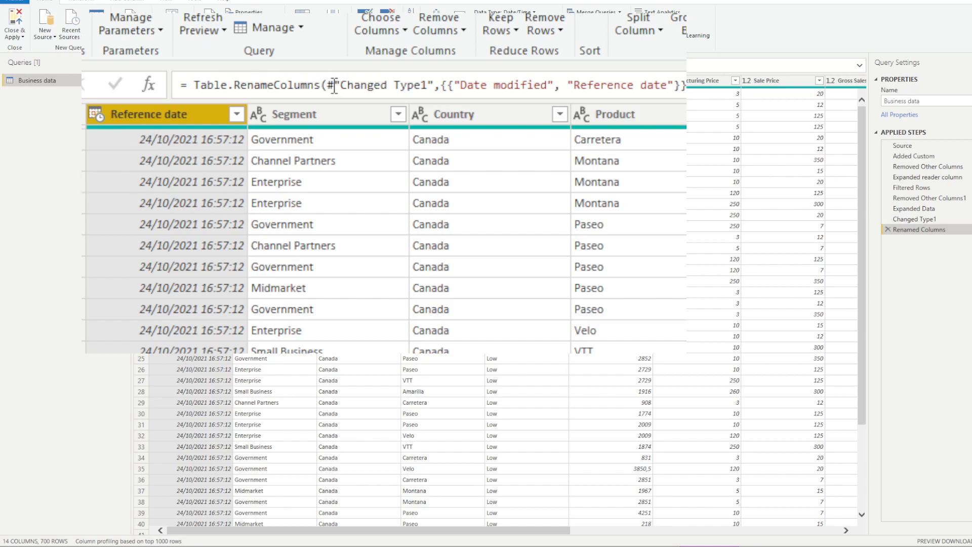
Examine the Table.RenameColumns function name and its #"Changed Type1" argument in the rename step's formula.
drag(324, 85, 433, 85)
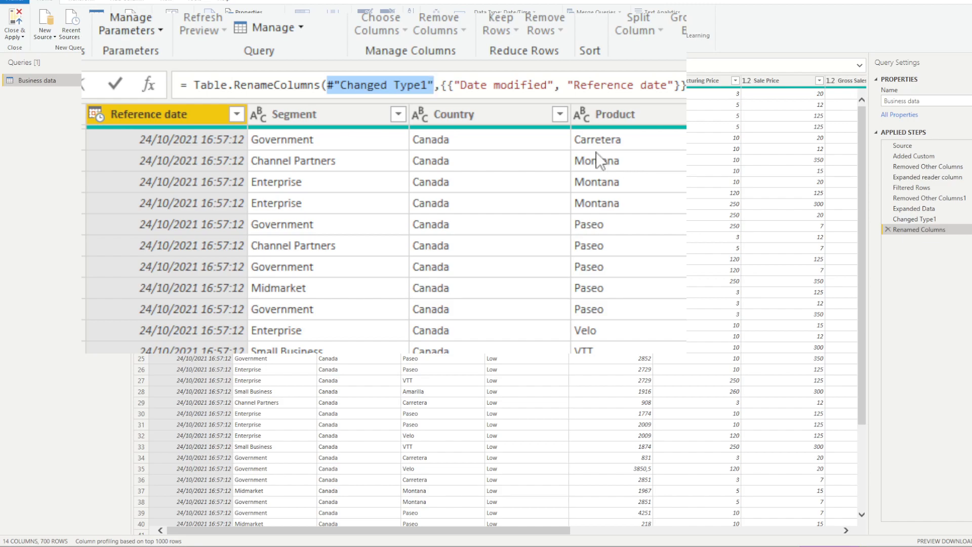
click(116, 264)
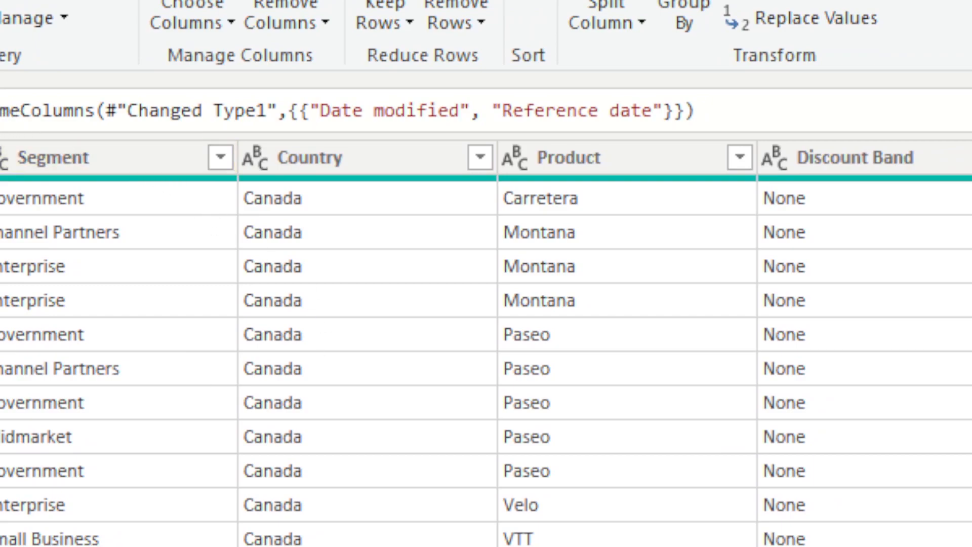
drag(96, 112, 1, 116)
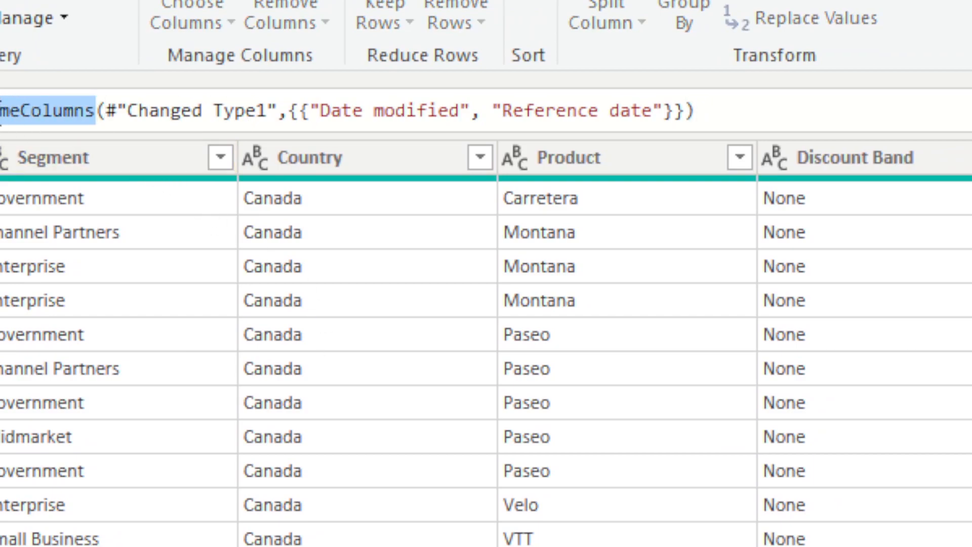
click(104, 114)
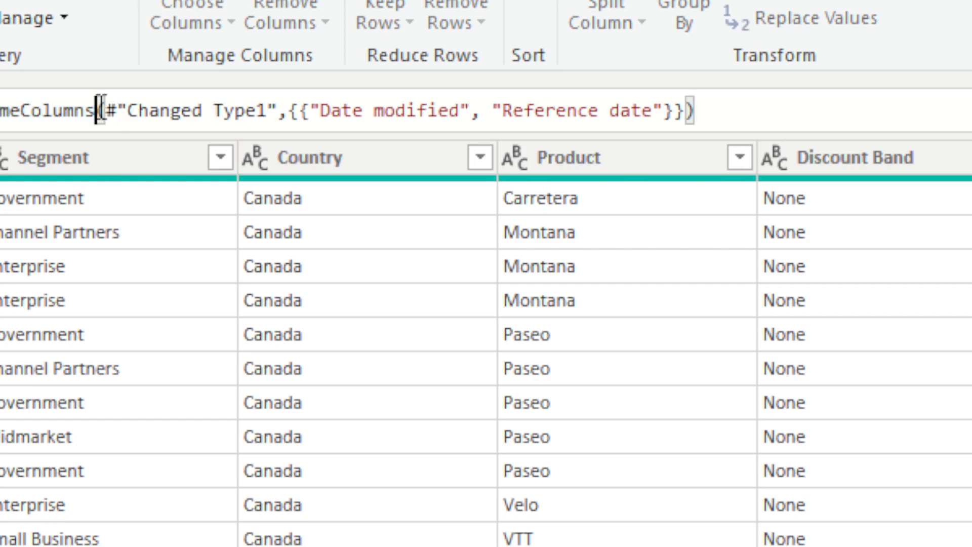
drag(104, 114, 277, 114)
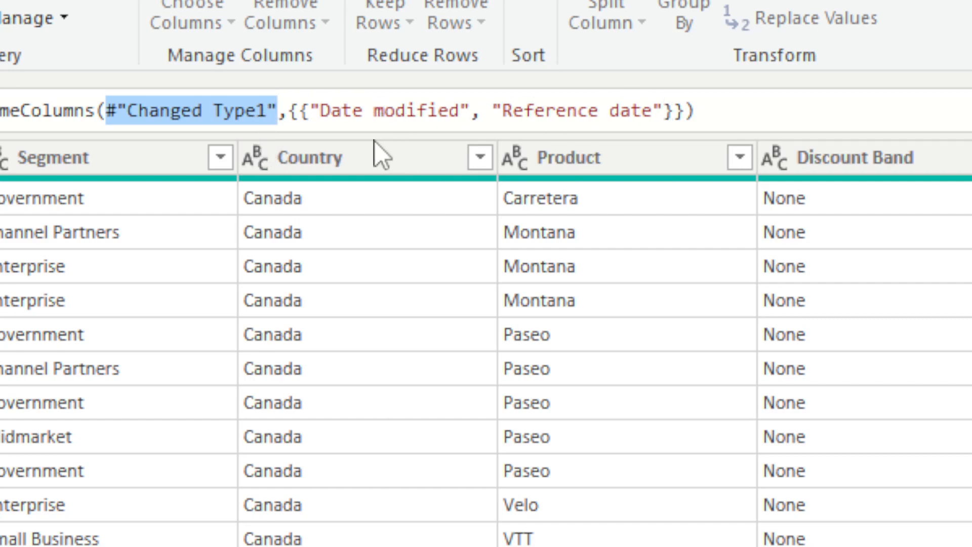
Replace the hardcoded "Date modified" name in the rename formula with a Table.ColumnNames() call.
click(469, 111)
drag(471, 111, 310, 110)
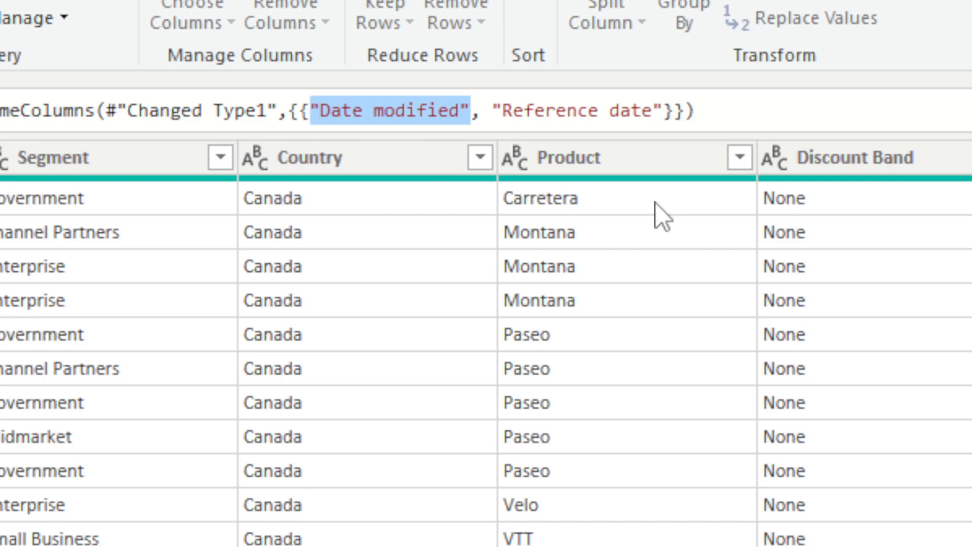
key(Delete)
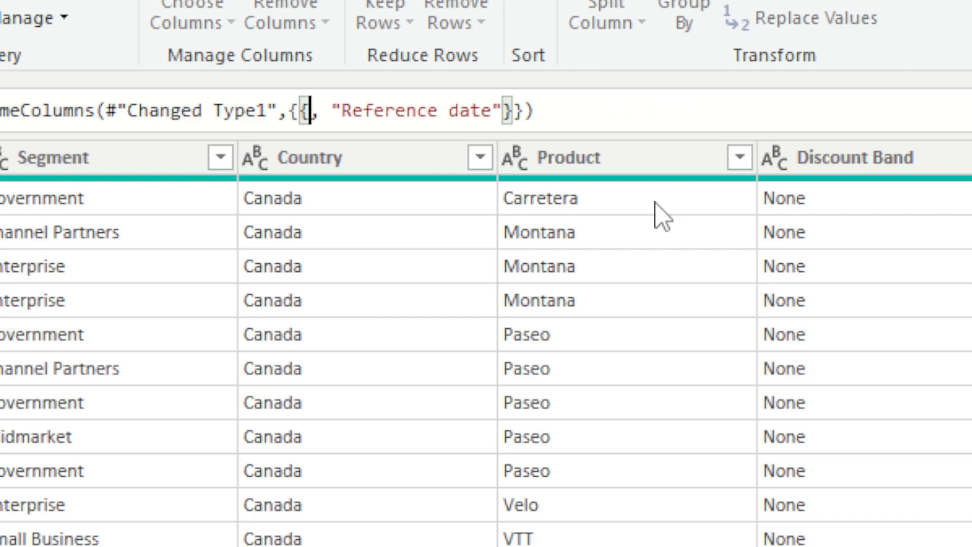
text(Tabl)
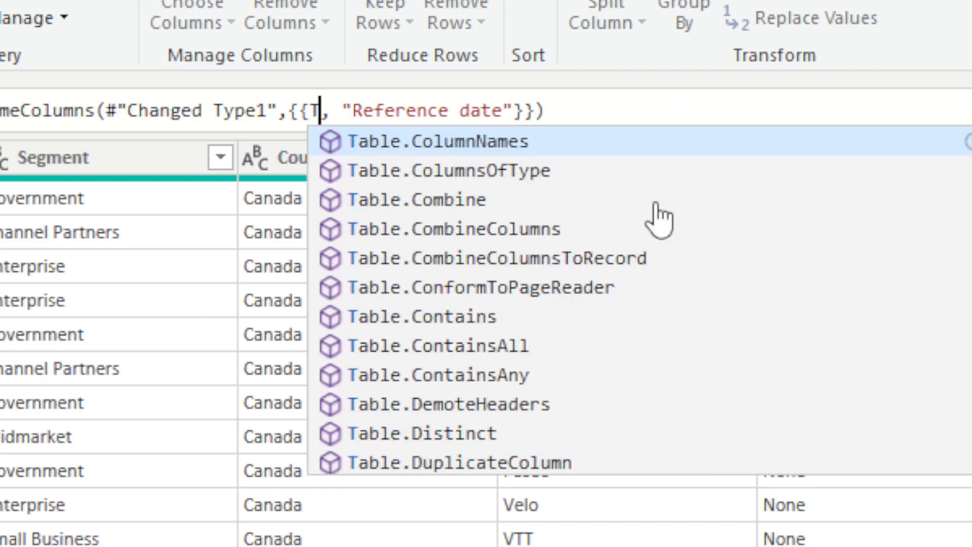
text(e)
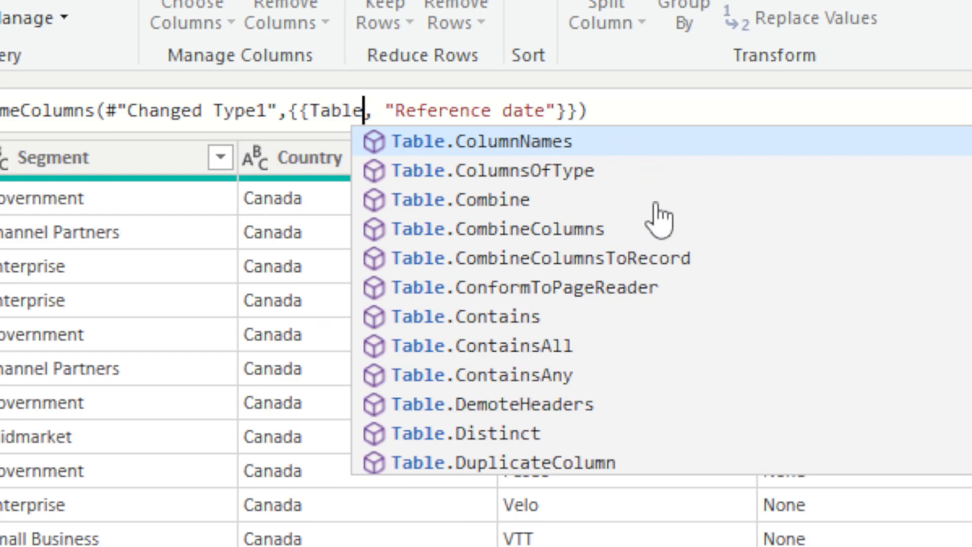
text(.Co)
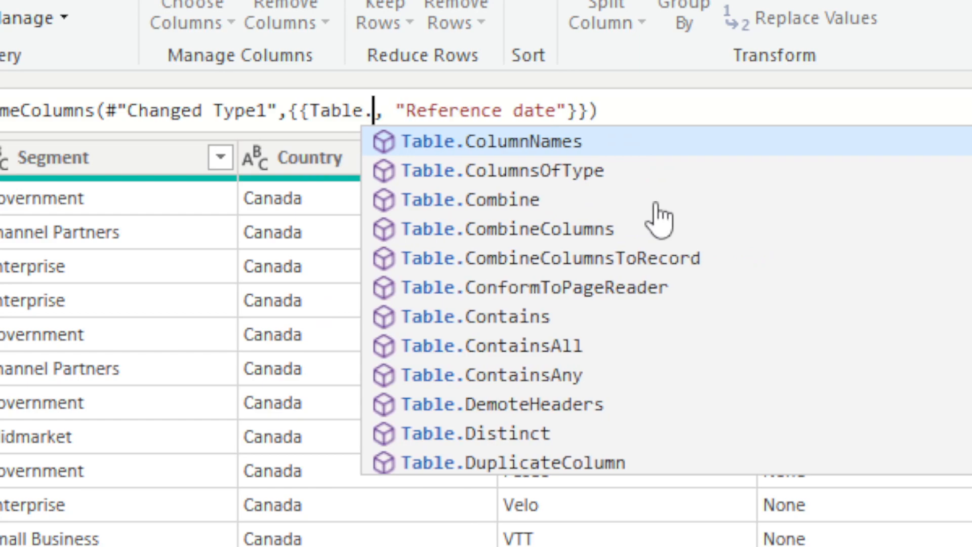
text(lu)
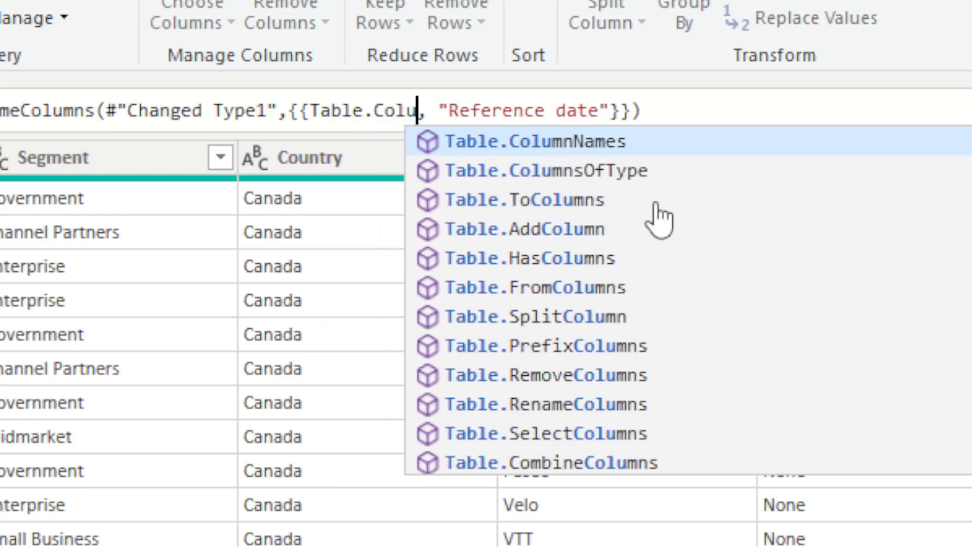
key(Tab)
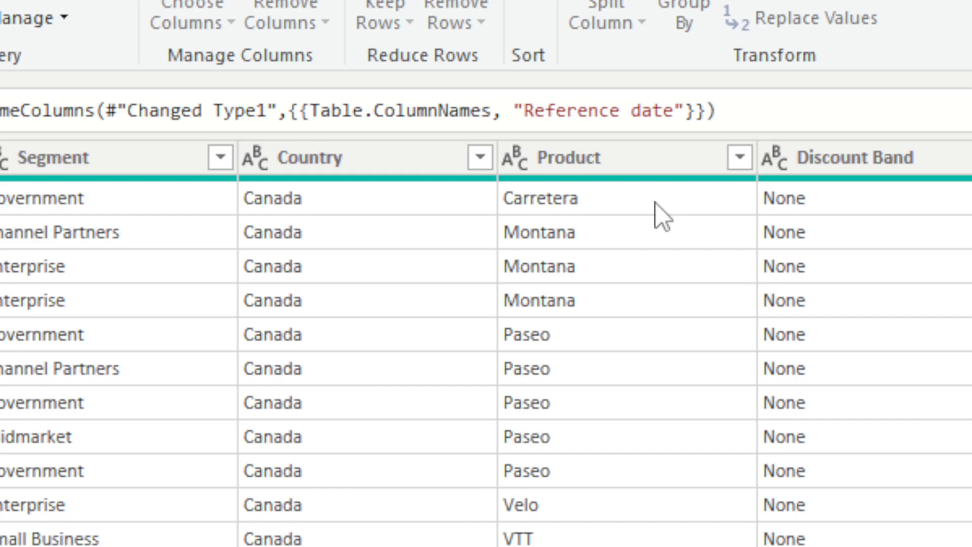
text(()
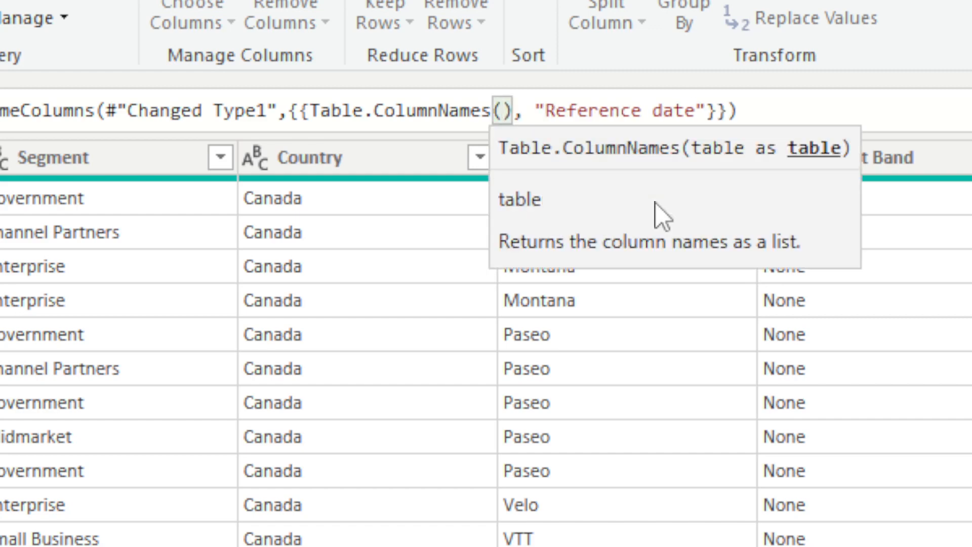
Copy the #"Changed Type1" reference into the parentheses of Table.ColumnNames as its table argument.
drag(278, 111, 104, 110)
key(ctrl+c)
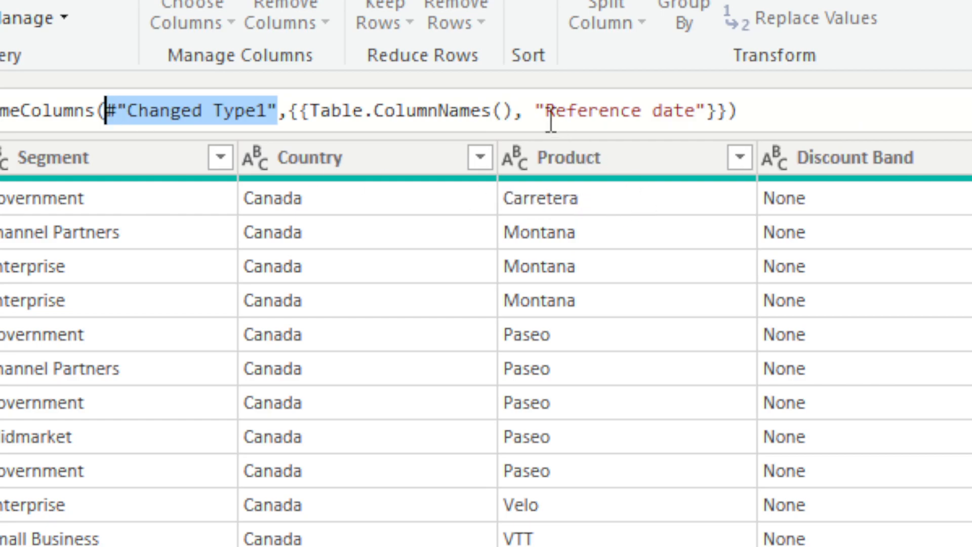
click(503, 110)
key(ctrl+v)
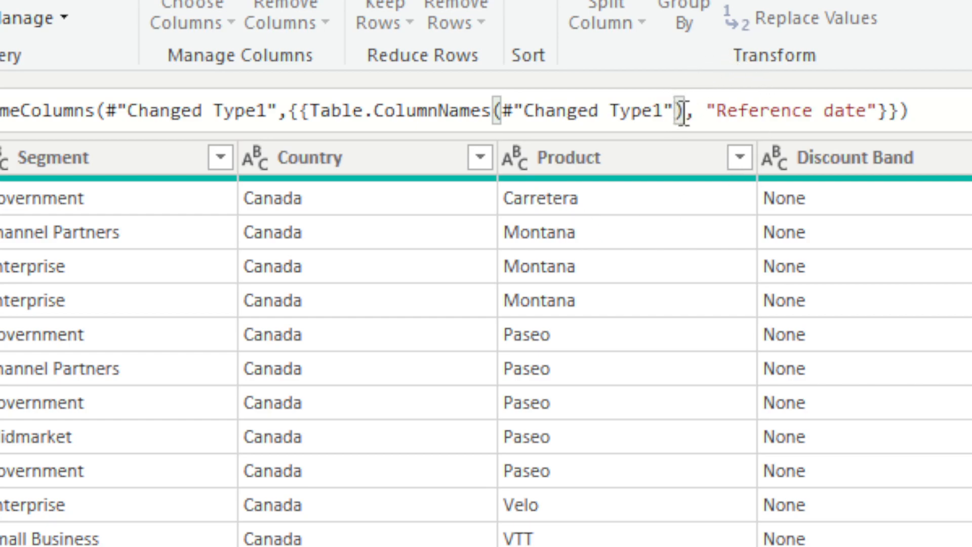
Append empty index braces {} after Table.ColumnNames(#"Changed Type1") and apply the formula.
mouse_move(653, 123)
click(689, 114)
drag(686, 111, 310, 110)
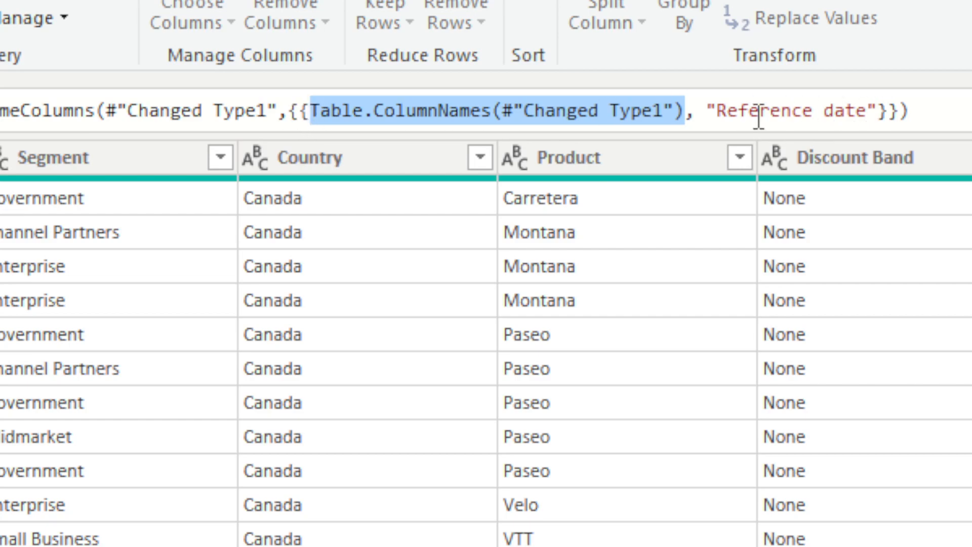
click(685, 111)
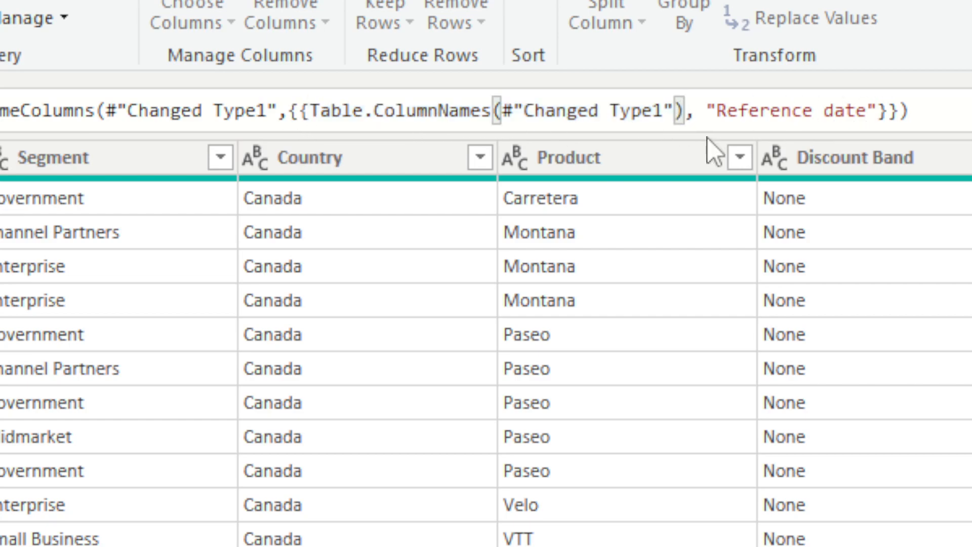
text({})
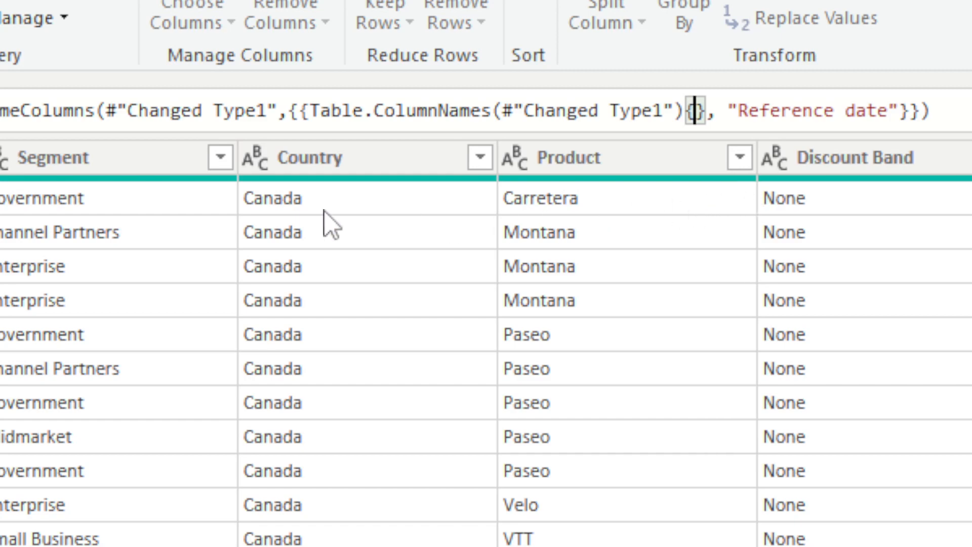
key(Return)
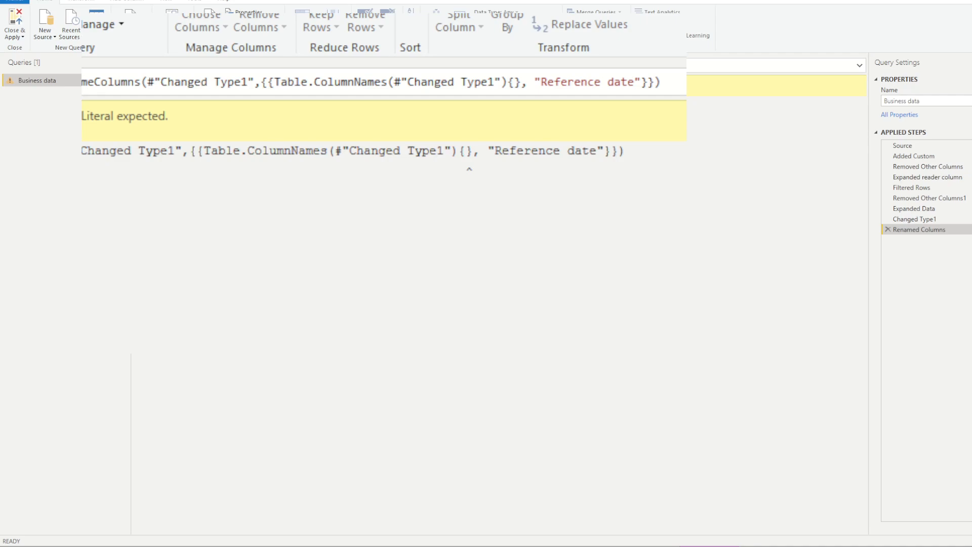
At the Expanded Data step, move the Date modified column behind Segment, inserting the reorder as an intermediate step.
click(926, 220)
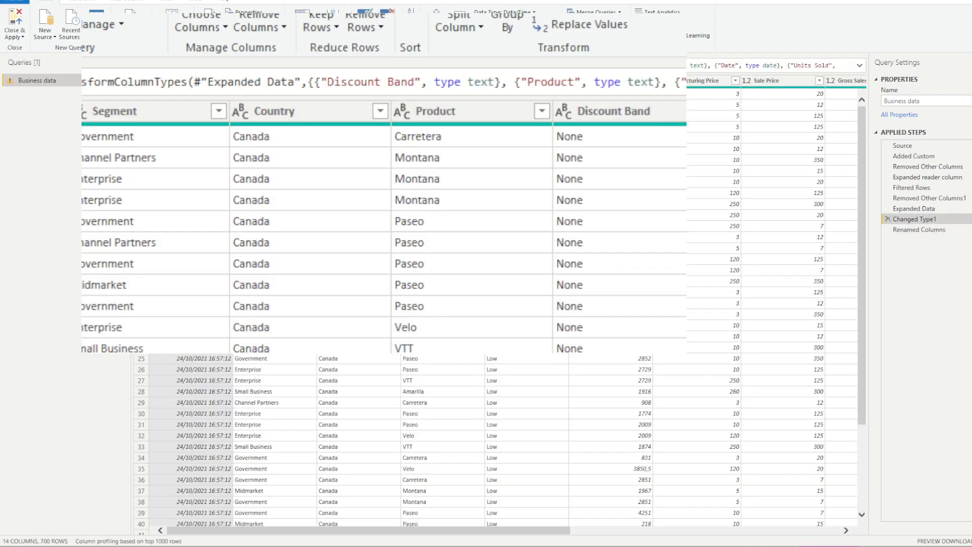
click(183, 82)
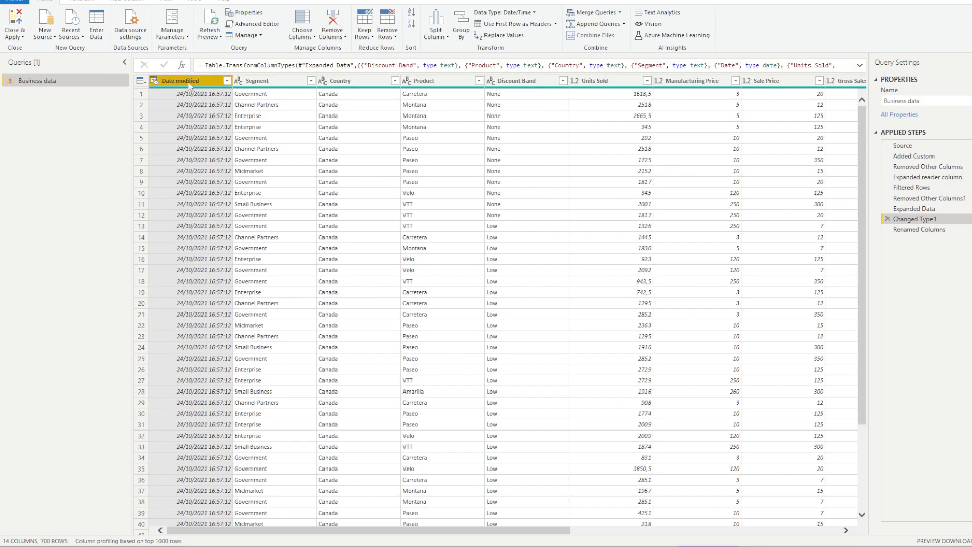
drag(273, 535, 236, 527)
click(927, 208)
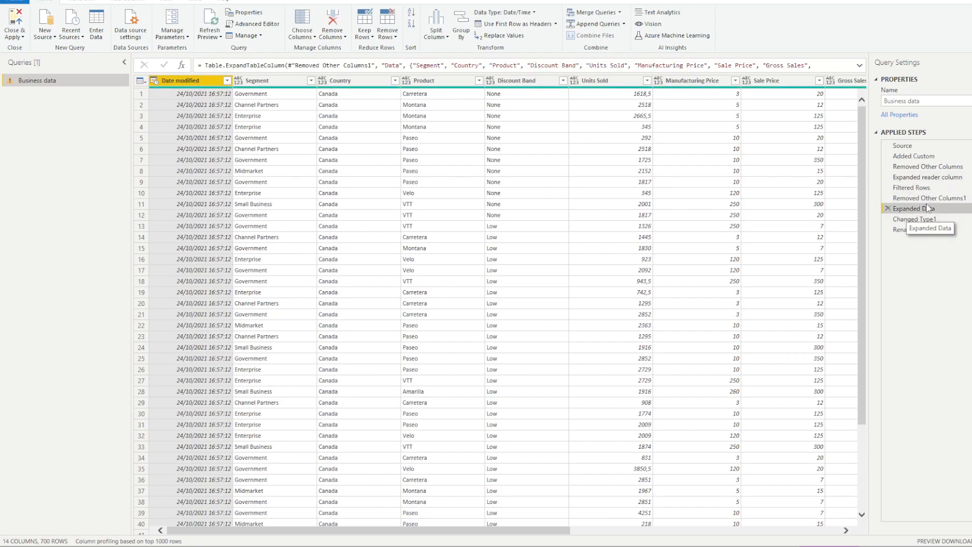
drag(210, 84, 319, 86)
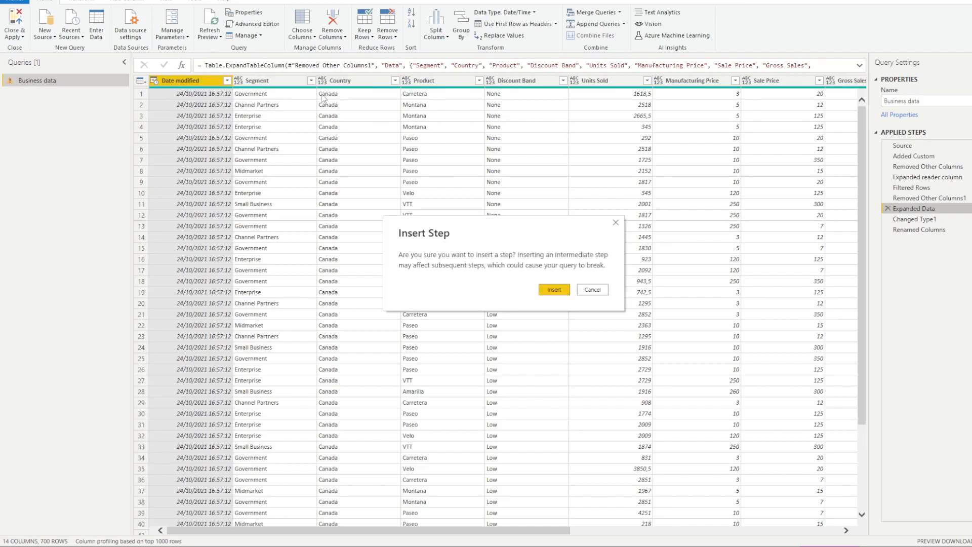
click(547, 289)
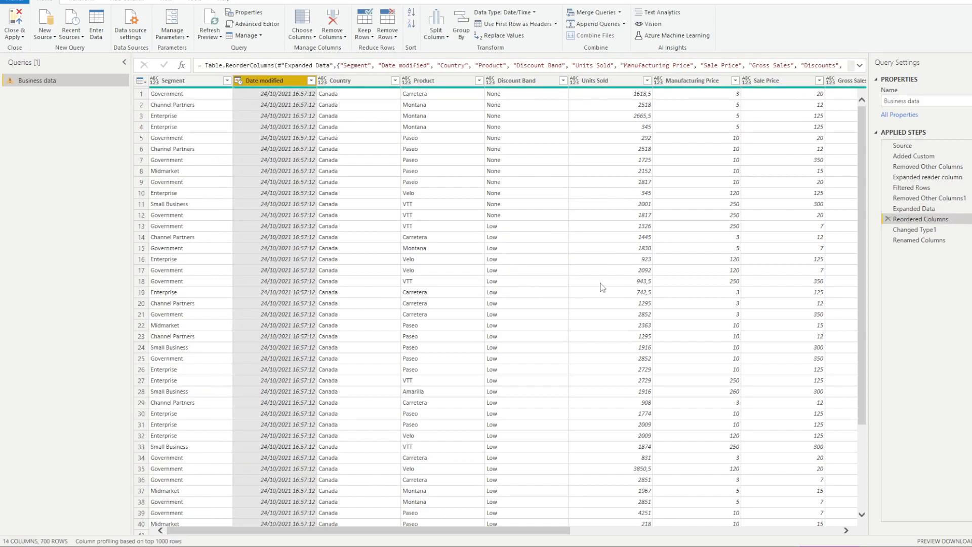
In the Renamed Columns formula, set the index after Table.ColumnNames(#"Changed Type1") to {1} and apply it.
click(932, 231)
click(935, 241)
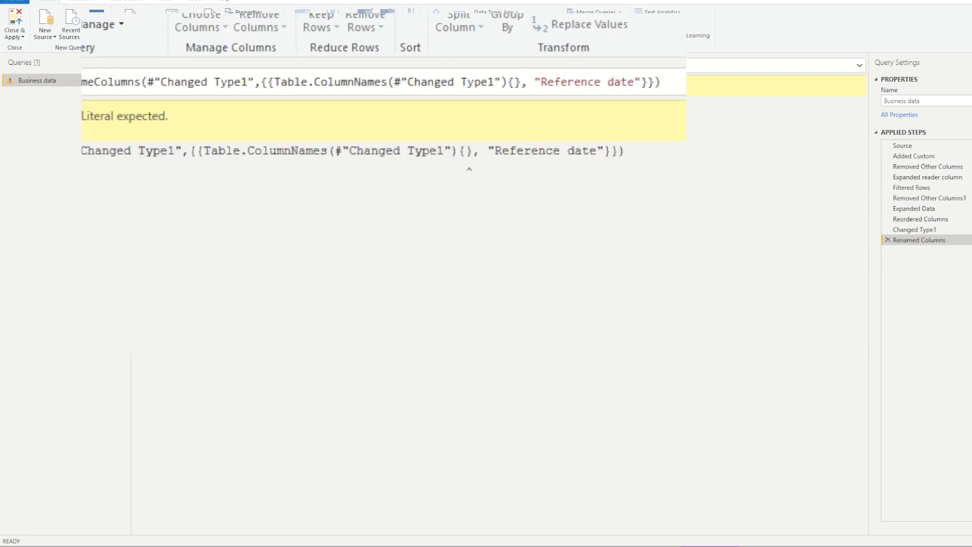
click(516, 83)
text(0)
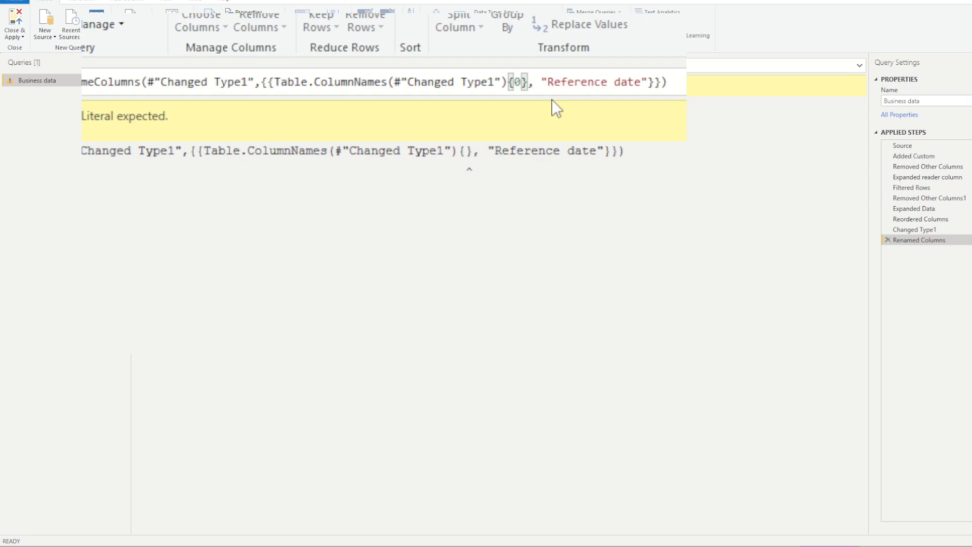
key(BackSpace)
text(1)
drag(273, 84, 654, 82)
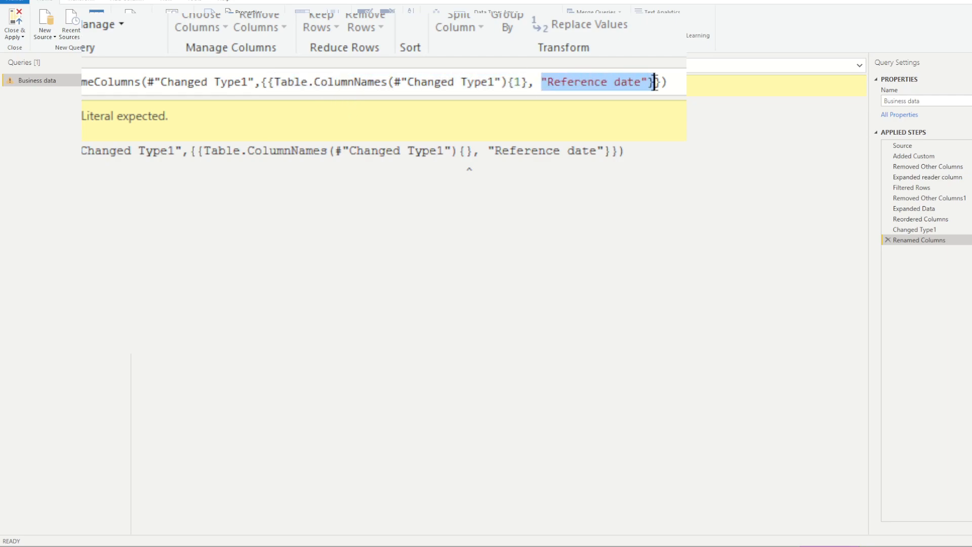
key(Return)
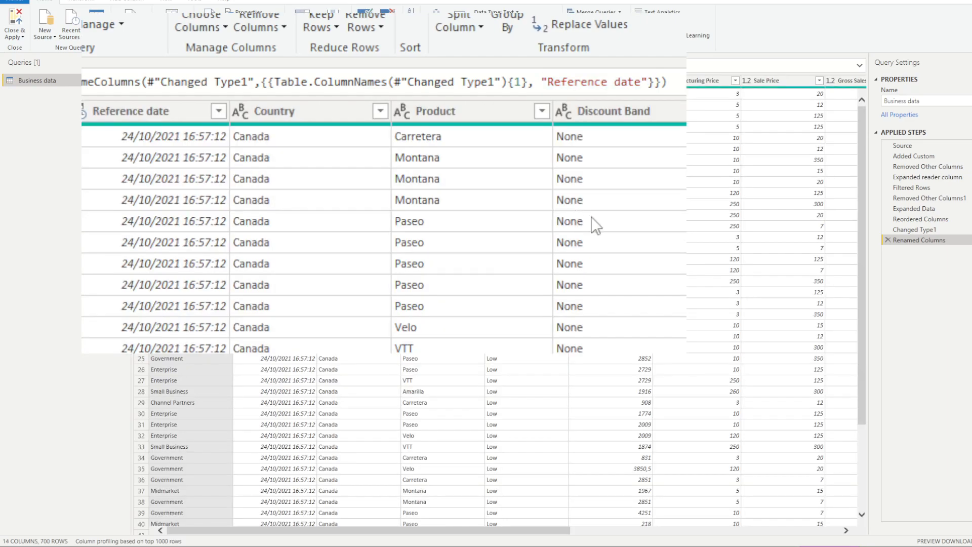